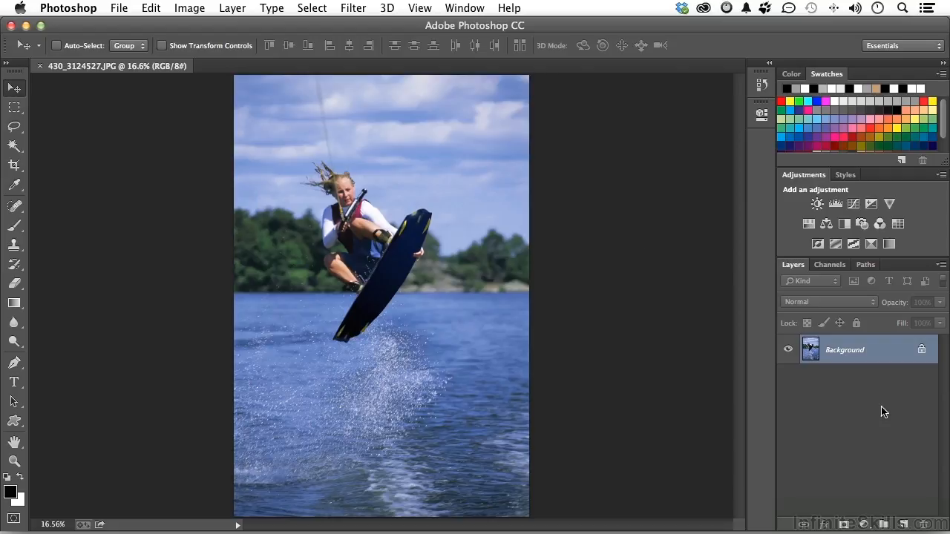
Duplicate the Background layer to create a Background copy above it.
{"action": "left_click_drag", "start_coordinate": [844, 355], "coordinate": [904, 523]}
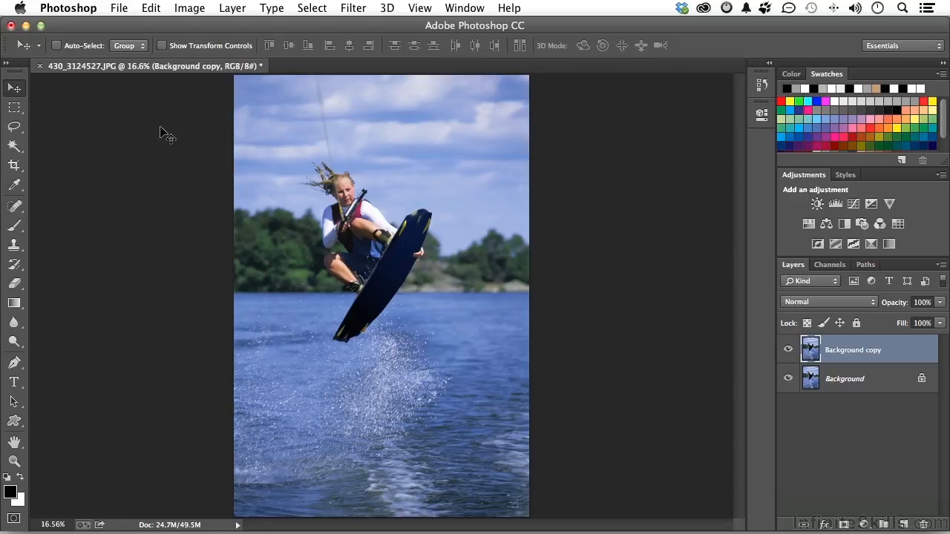
Draw a rectangular selection around the wakeboarder, then rotate it about -16.5° and nudge it into place.
{"action": "left_click", "coordinate": [14, 108]}
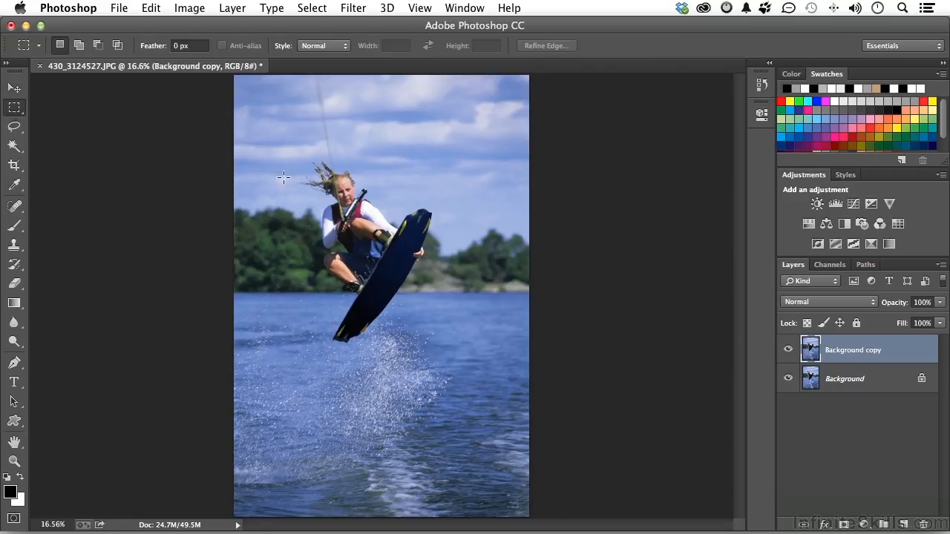
{"action": "left_click_drag", "start_coordinate": [279, 145], "coordinate": [419, 375]}
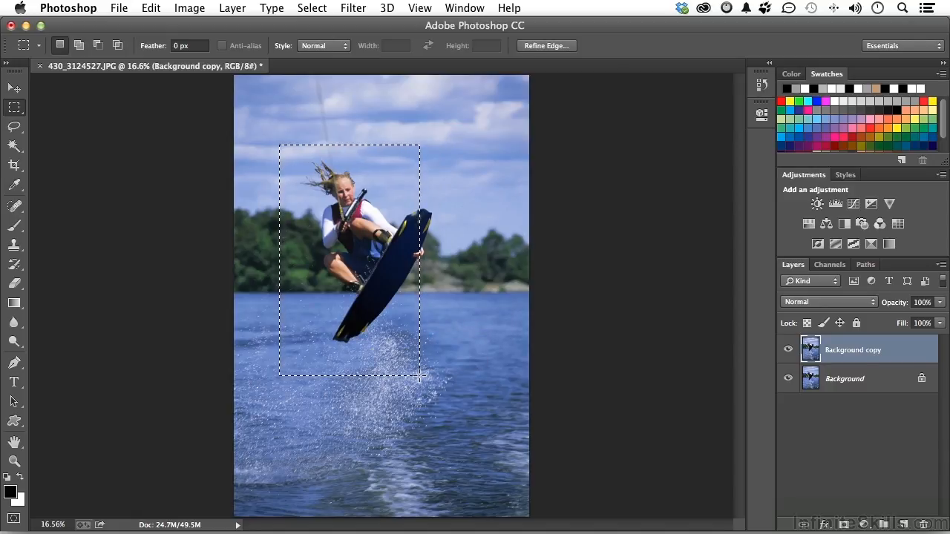
{"action": "left_click", "coordinate": [311, 8]}
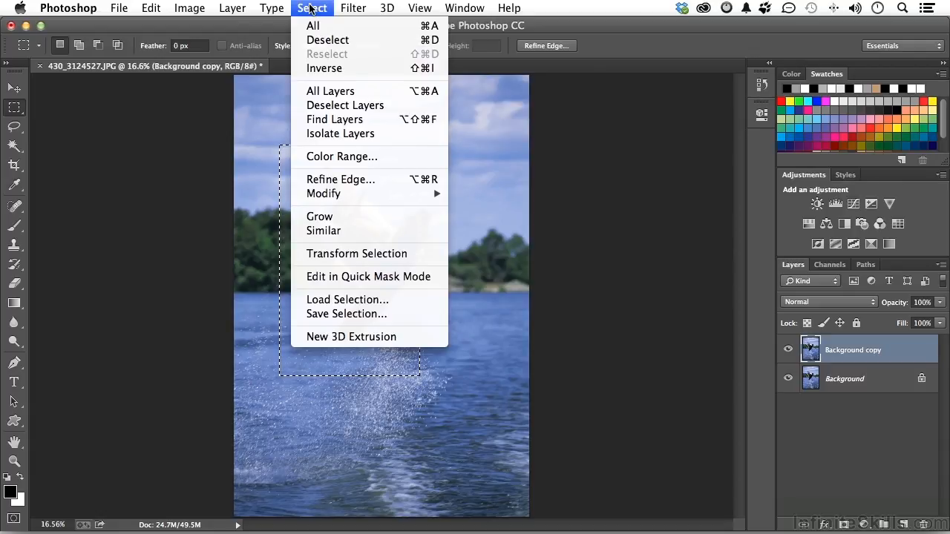
{"action": "left_click", "coordinate": [361, 253]}
{"action": "left_click_drag", "start_coordinate": [368, 305], "coordinate": [390, 295]}
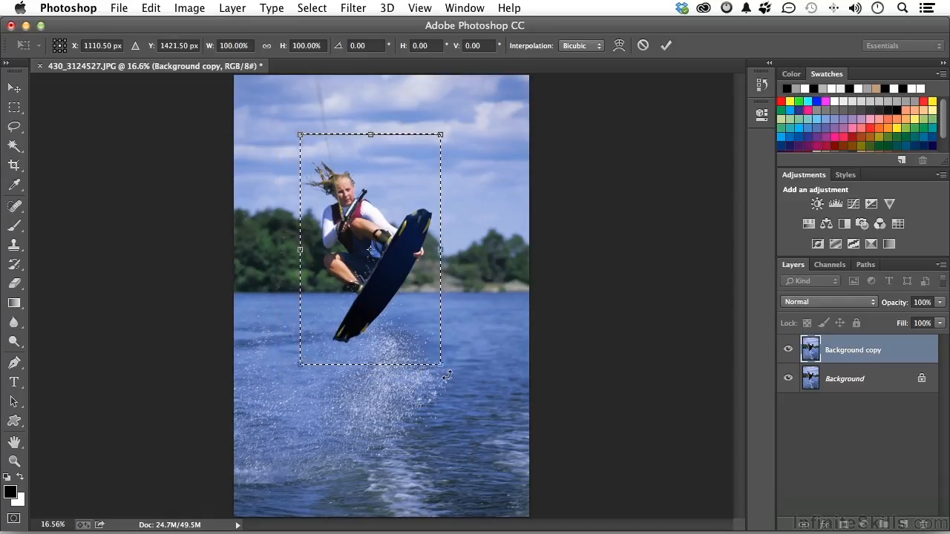
{"action": "left_click_drag", "start_coordinate": [448, 375], "coordinate": [473, 342]}
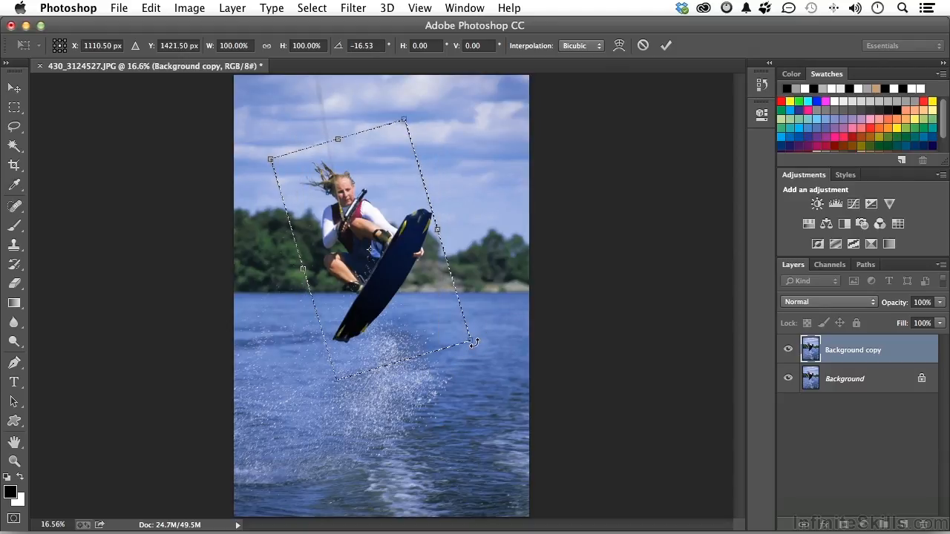
{"action": "key", "text": "Right"}
{"action": "key", "text": "Right"}
{"action": "key", "text": "Right"}
{"action": "key", "text": "Right"}
{"action": "key", "text": "Left"}
{"action": "key", "text": "Left"}
{"action": "key", "text": "Up"}
{"action": "key", "text": "Right"}
{"action": "key", "text": "Down"}
{"action": "key", "text": "Down"}
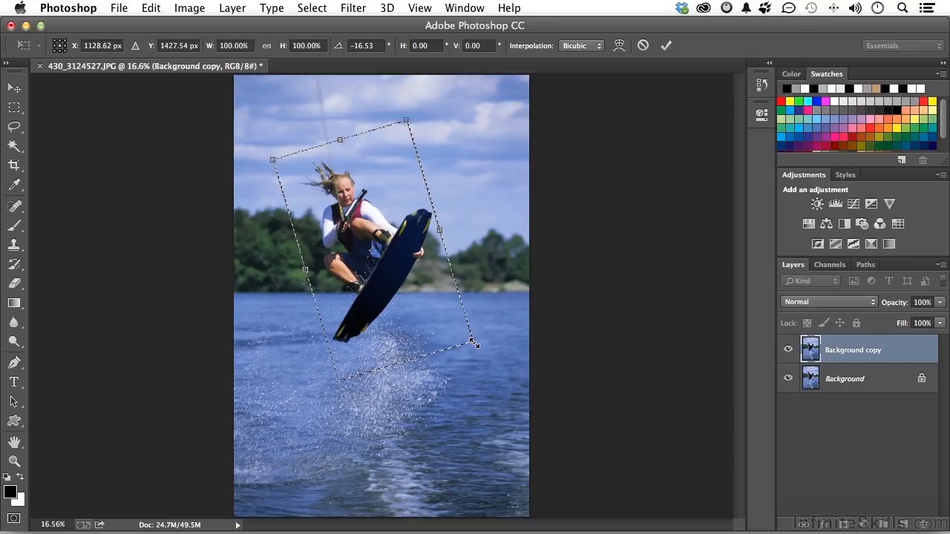
{"action": "key", "text": "Return"}
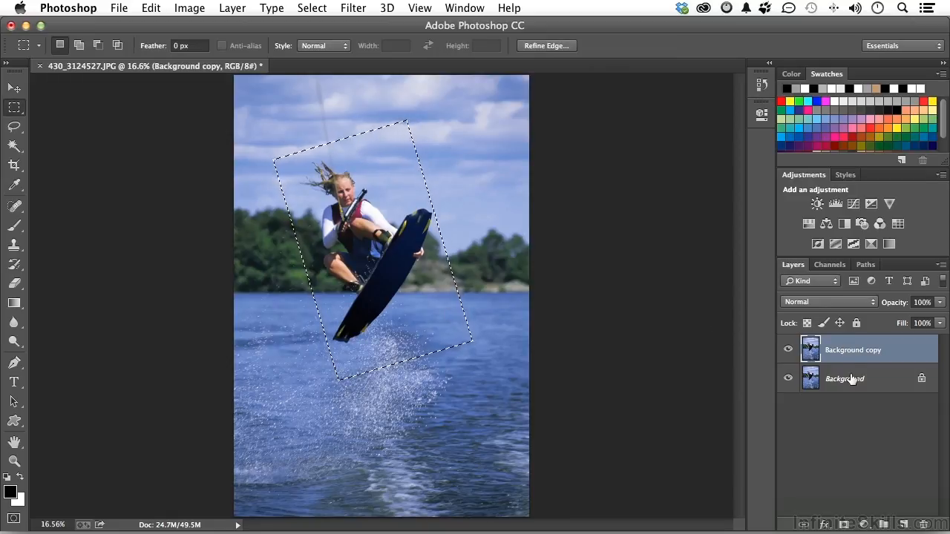
Mask Background copy to the tilted selection, check the result, and add a Stroke effect.
{"action": "left_click", "coordinate": [843, 524]}
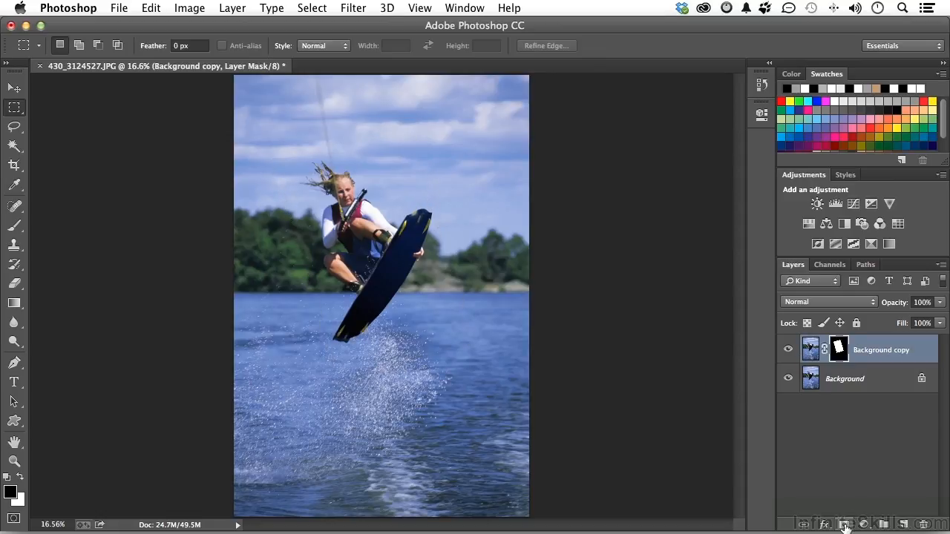
{"action": "left_click", "coordinate": [788, 379]}
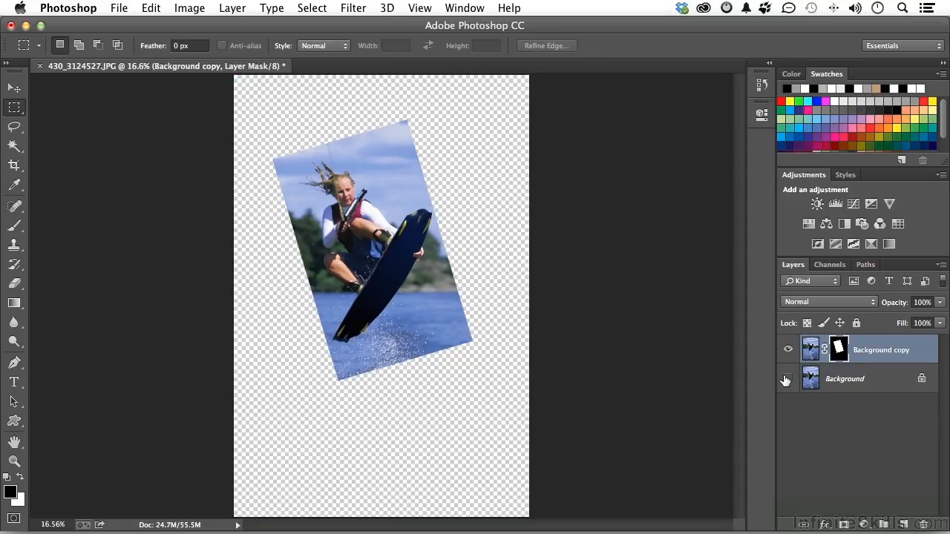
{"action": "left_click", "coordinate": [788, 379]}
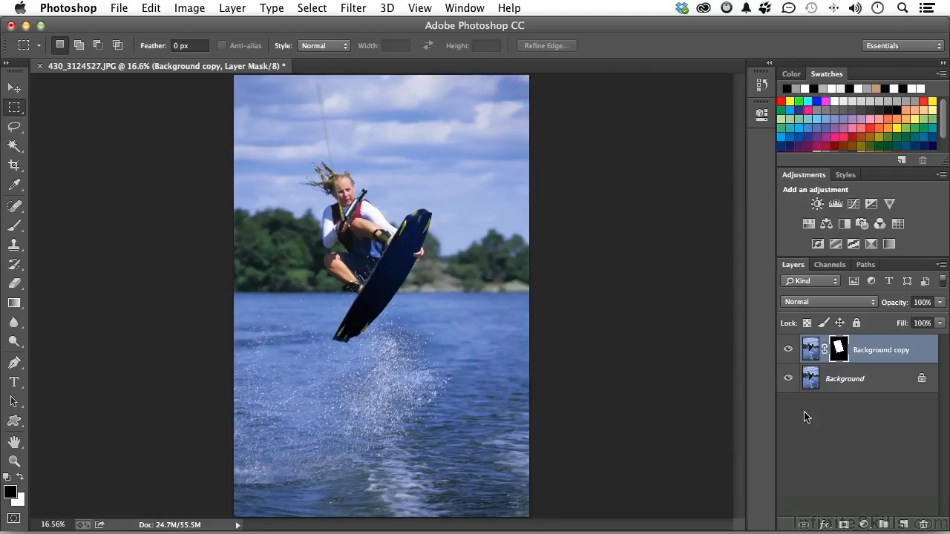
{"action": "left_click", "coordinate": [824, 524]}
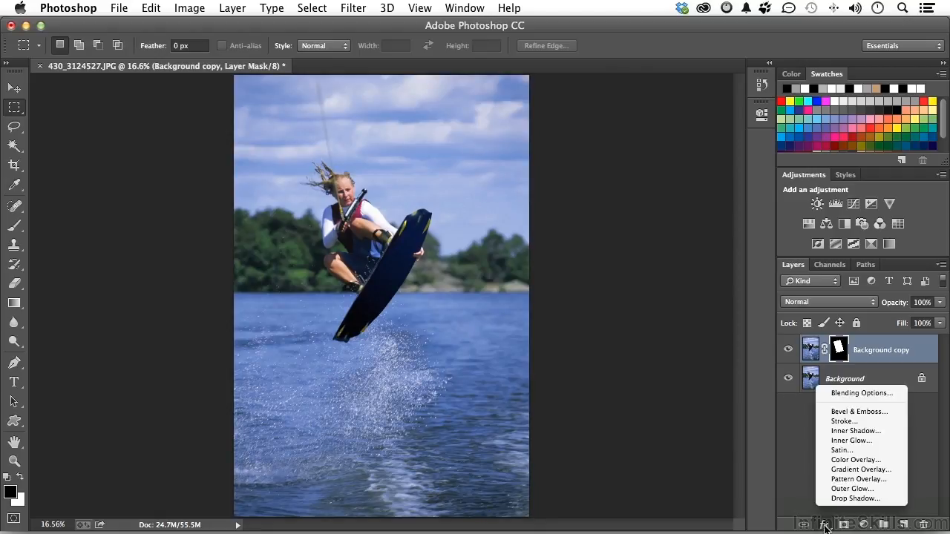
{"action": "left_click", "coordinate": [841, 421]}
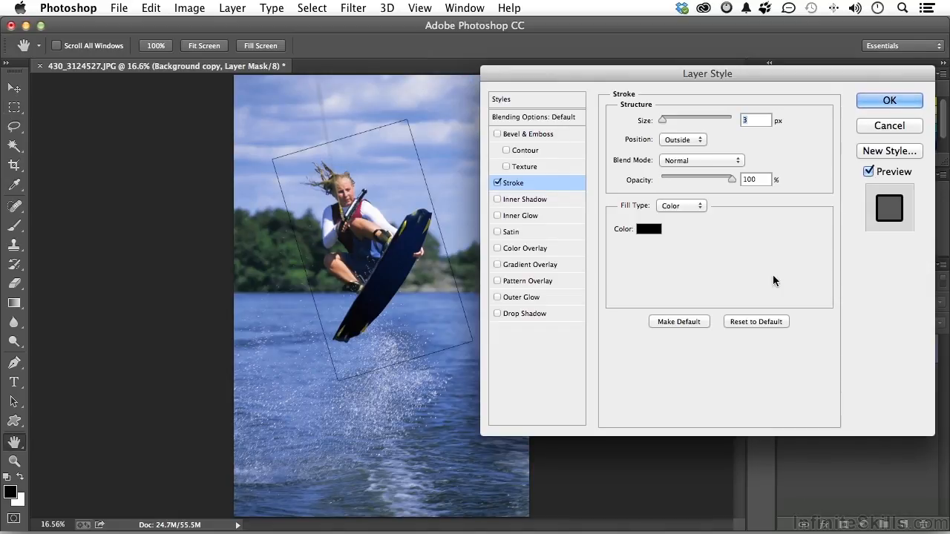
Set the stroke to white, 49 px, positioned Inside.
{"action": "left_click", "coordinate": [653, 229]}
{"action": "mouse_move", "coordinate": [544, 204]}
{"action": "left_mouse_down"}
{"action": "mouse_move", "coordinate": [467, 87]}
{"action": "mouse_move", "coordinate": [418, 88]}
{"action": "left_mouse_up"}
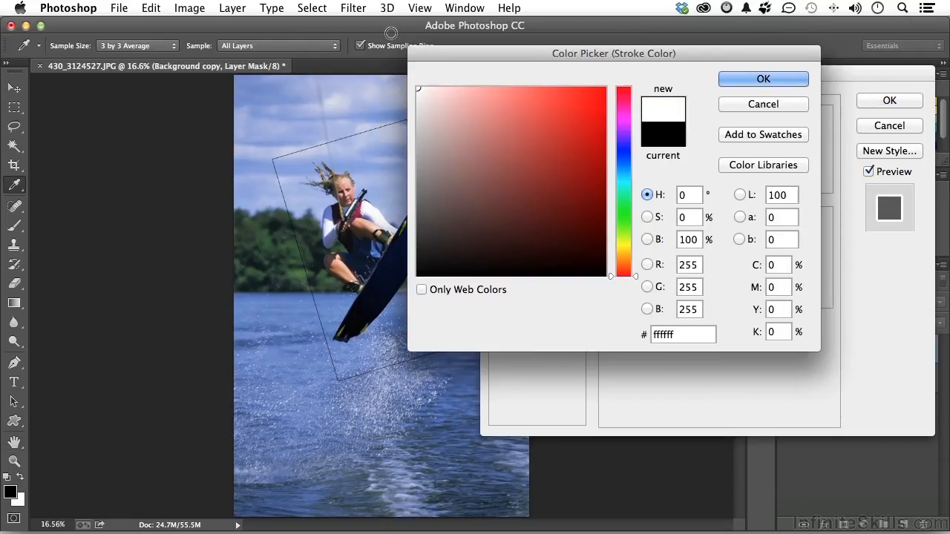
{"action": "left_click", "coordinate": [750, 78]}
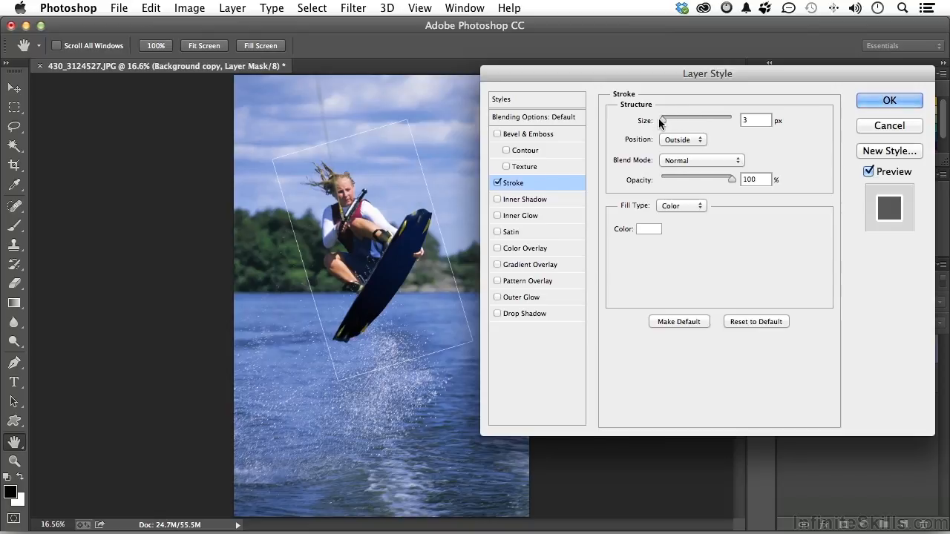
{"action": "left_click_drag", "start_coordinate": [661, 120], "coordinate": [679, 118]}
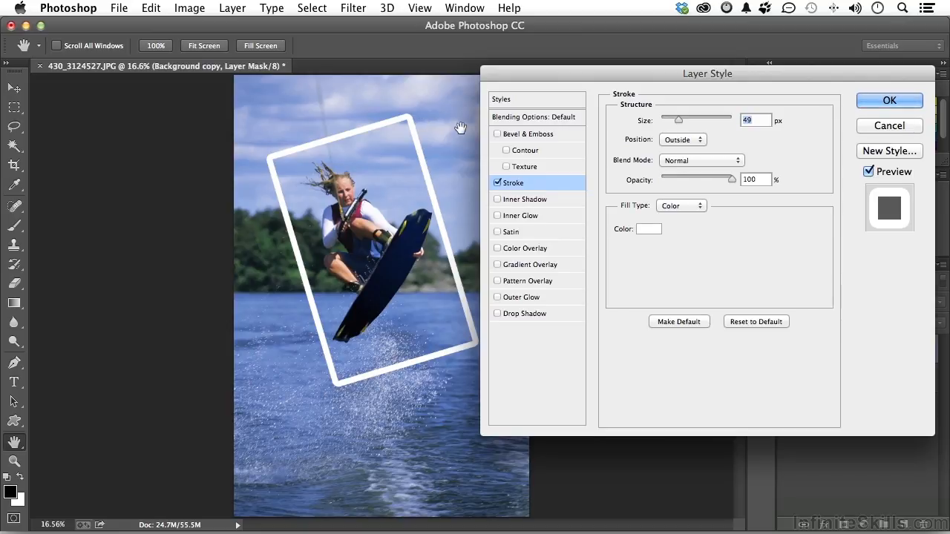
{"action": "left_click", "coordinate": [674, 141]}
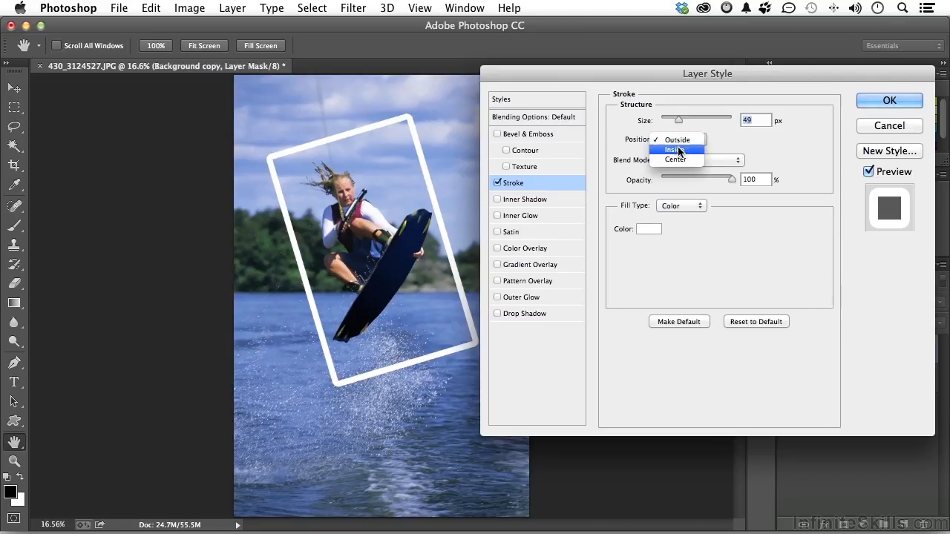
{"action": "left_click", "coordinate": [691, 150]}
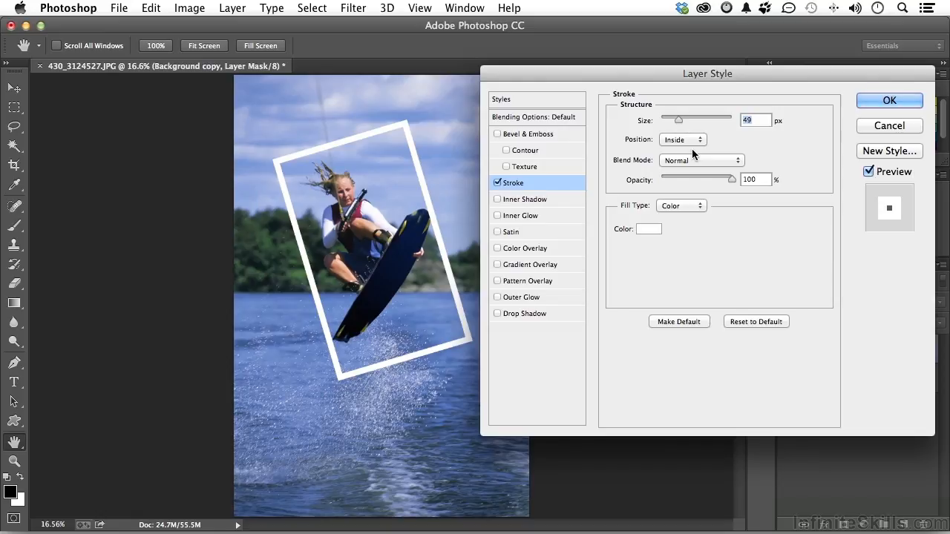
{"action": "left_click", "coordinate": [889, 100]}
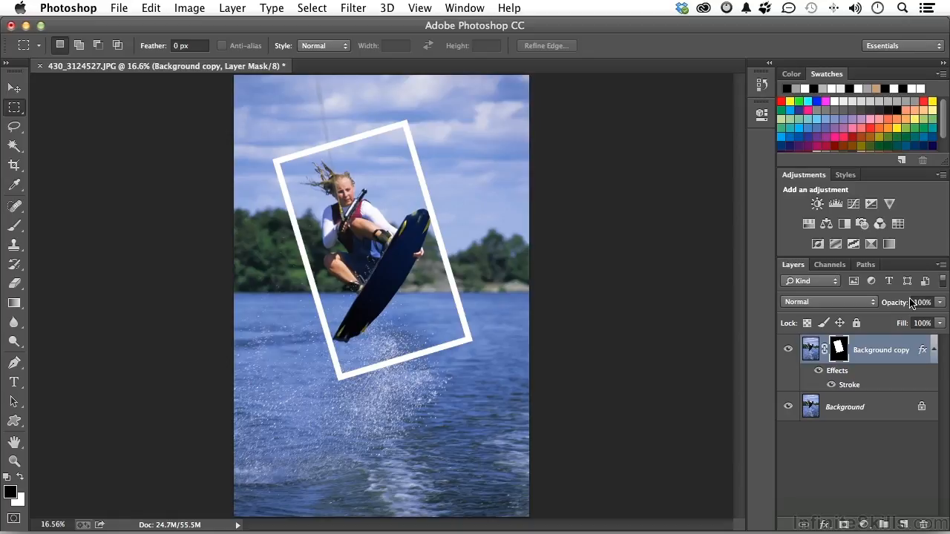
Add a Drop Shadow with angle 125°, distance 38 px and size 40 px.
{"action": "left_click", "coordinate": [824, 524]}
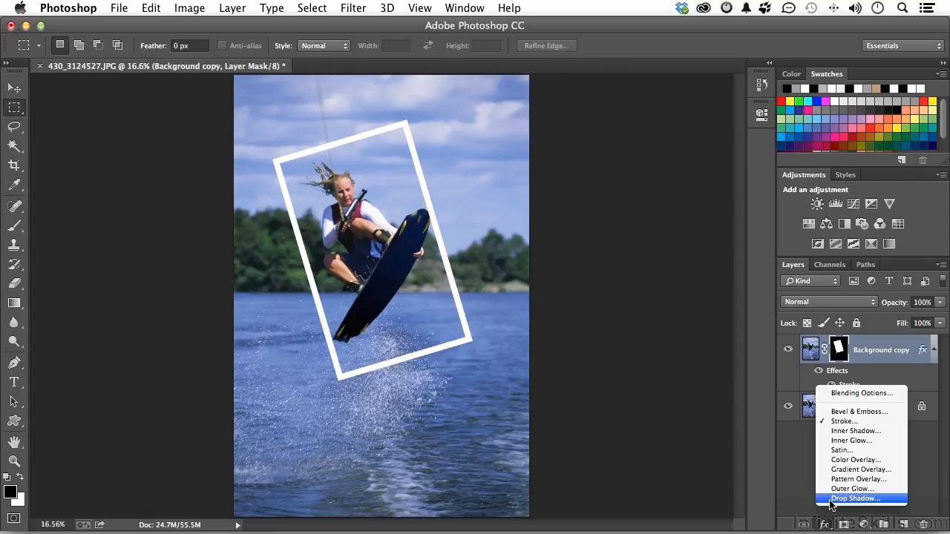
{"action": "left_click", "coordinate": [831, 498]}
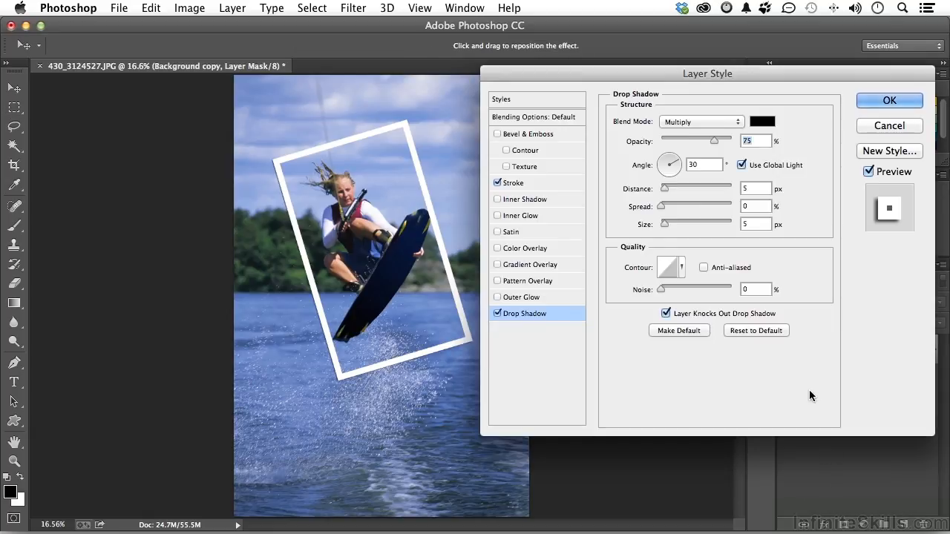
{"action": "left_click", "coordinate": [705, 165]}
{"action": "type", "text": "125"}
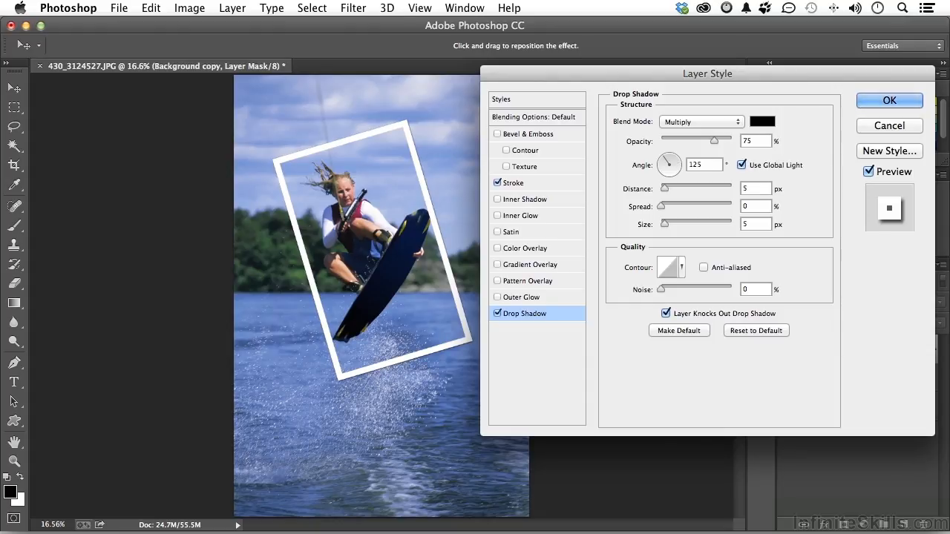
{"action": "left_click_drag", "start_coordinate": [665, 189], "coordinate": [689, 190]}
{"action": "left_click_drag", "start_coordinate": [664, 223], "coordinate": [676, 225]}
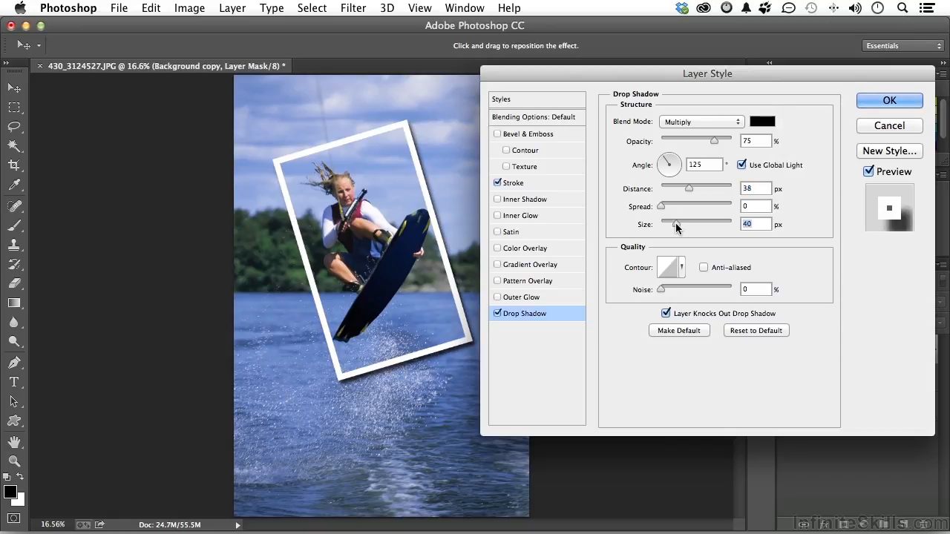
{"action": "left_click", "coordinate": [889, 100]}
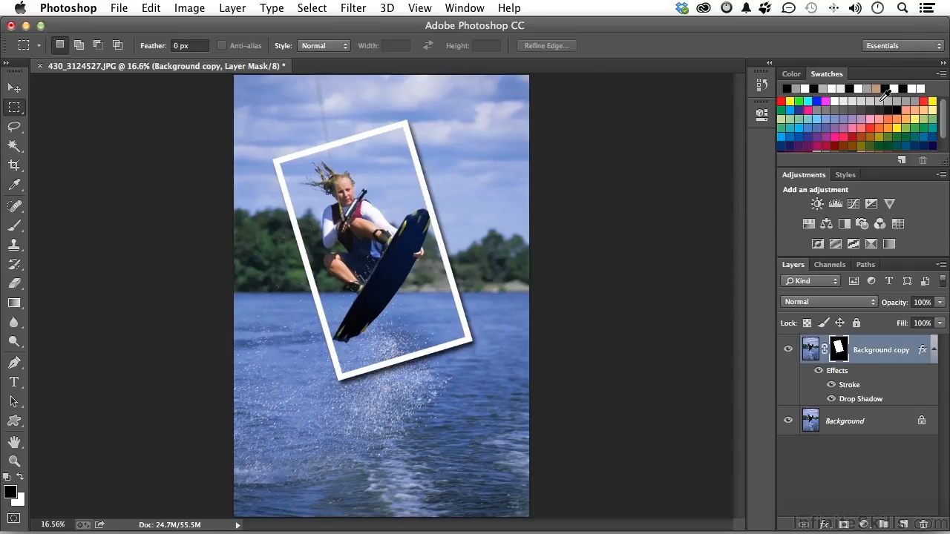
Add a Black & White adjustment layer above the Background so only the inset stays in colour.
{"action": "left_click", "coordinate": [852, 423]}
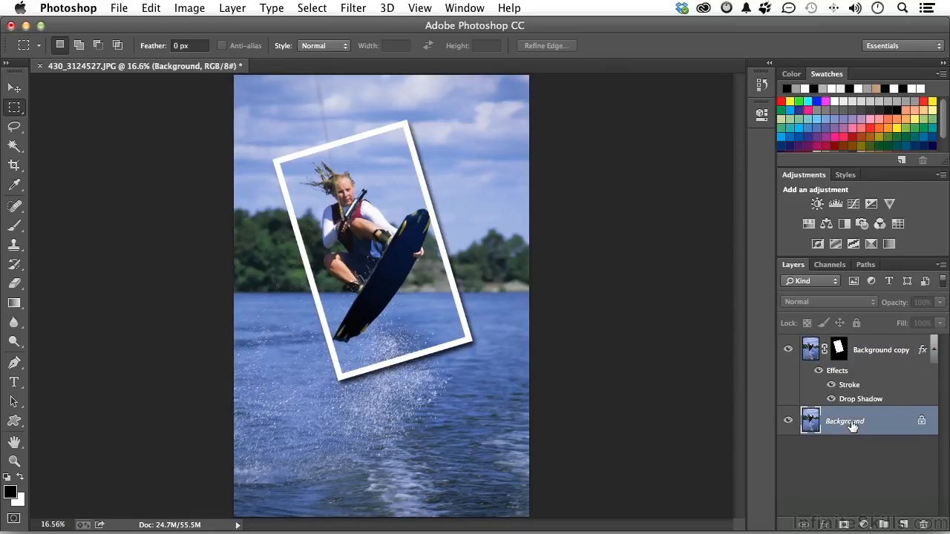
{"action": "left_click", "coordinate": [864, 526]}
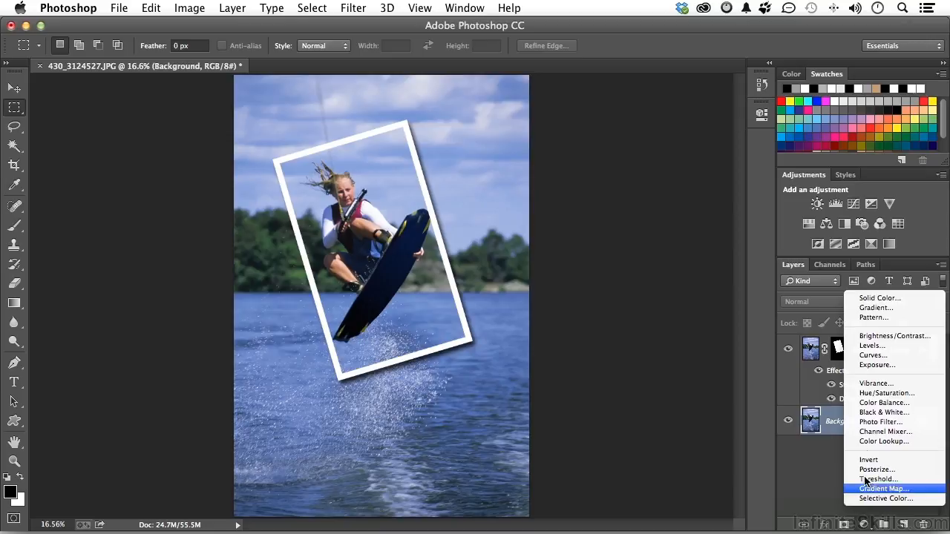
{"action": "left_click", "coordinate": [864, 414]}
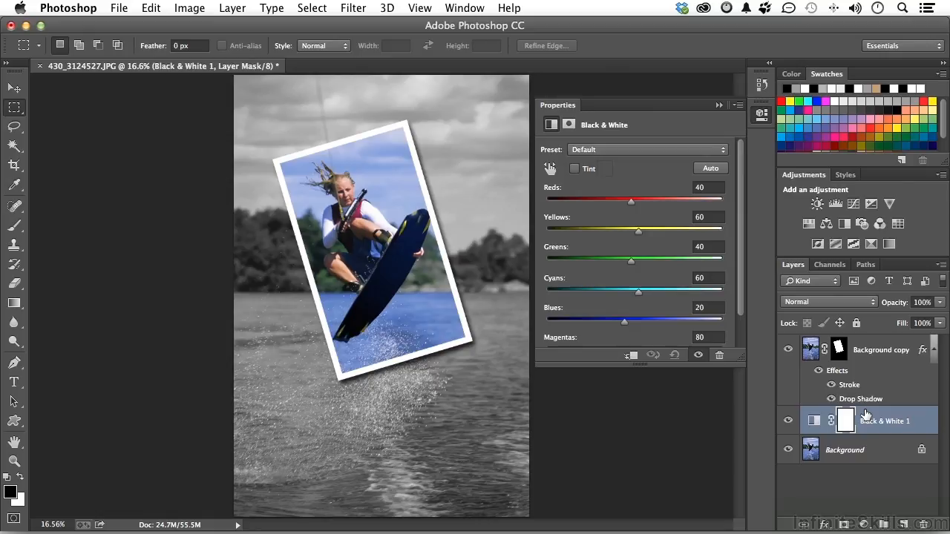
{"action": "left_click", "coordinate": [719, 106]}
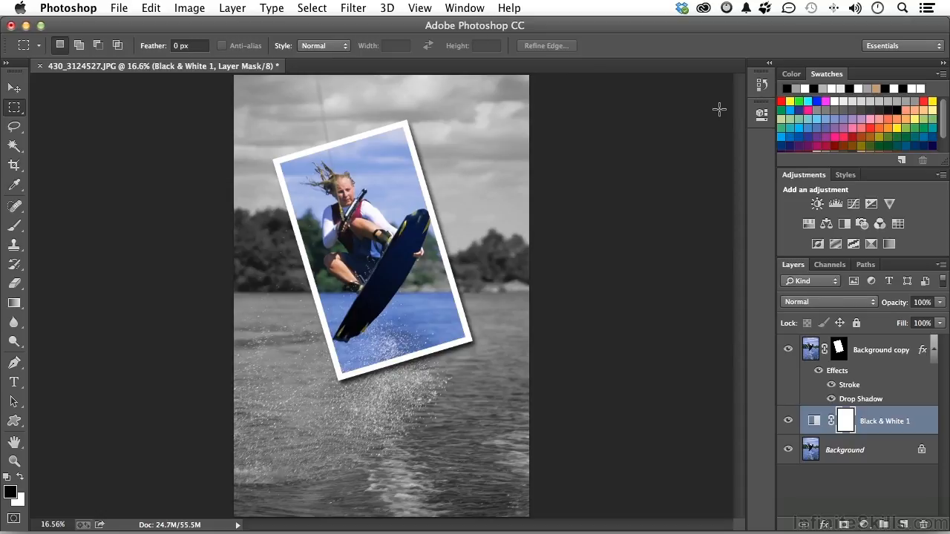
{"action": "left_click", "coordinate": [852, 456]}
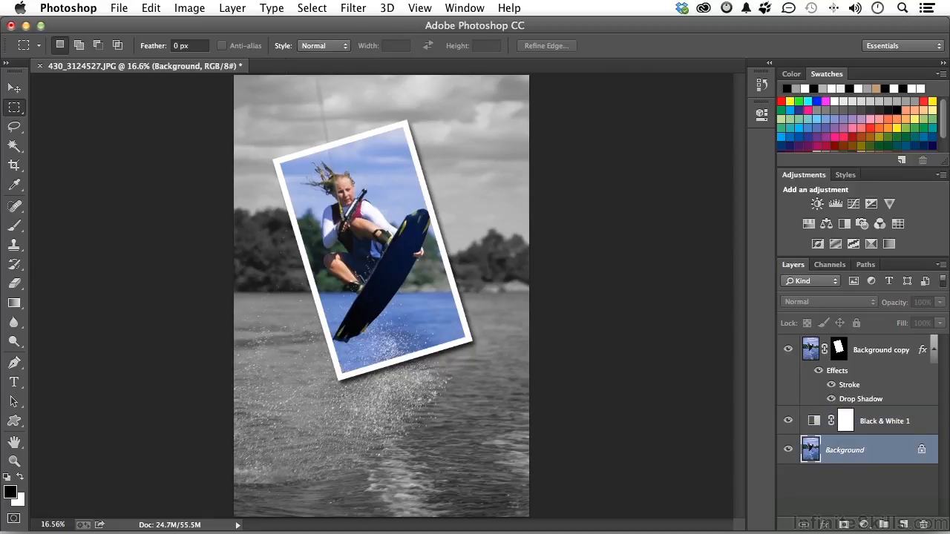
Apply a Zoom Radial Blur with amount 27 to the Background layer.
{"action": "left_click", "coordinate": [353, 8]}
{"action": "mouse_move", "coordinate": [387, 185]}
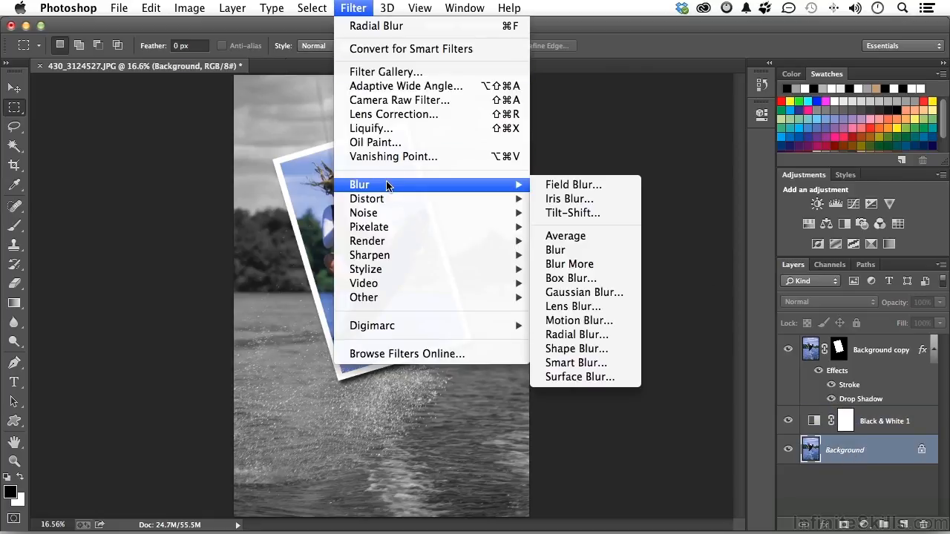
{"action": "left_click", "coordinate": [612, 335]}
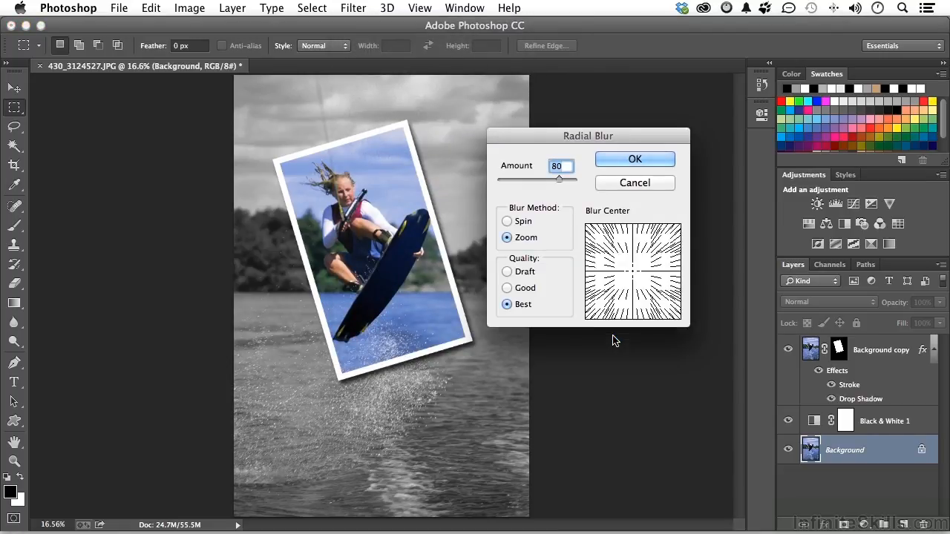
{"action": "left_click", "coordinate": [507, 223]}
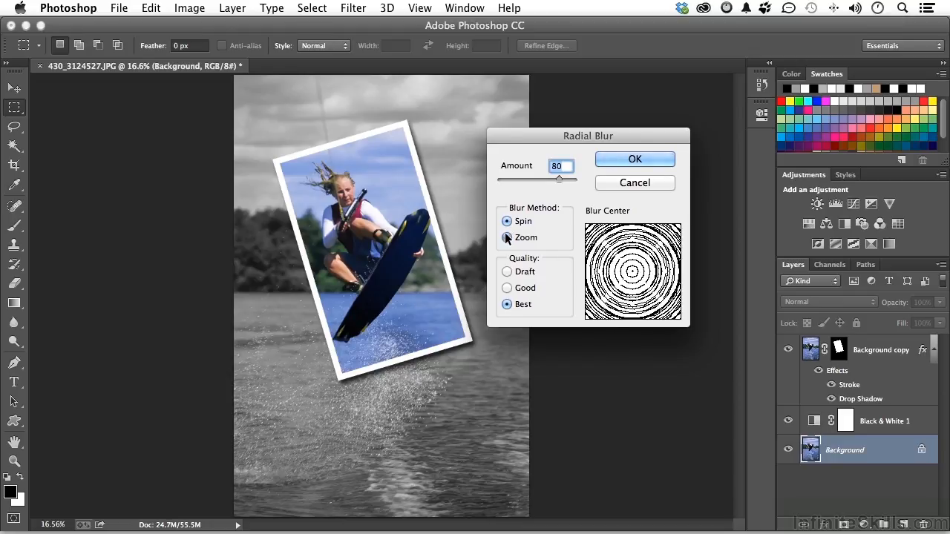
{"action": "left_click", "coordinate": [506, 238]}
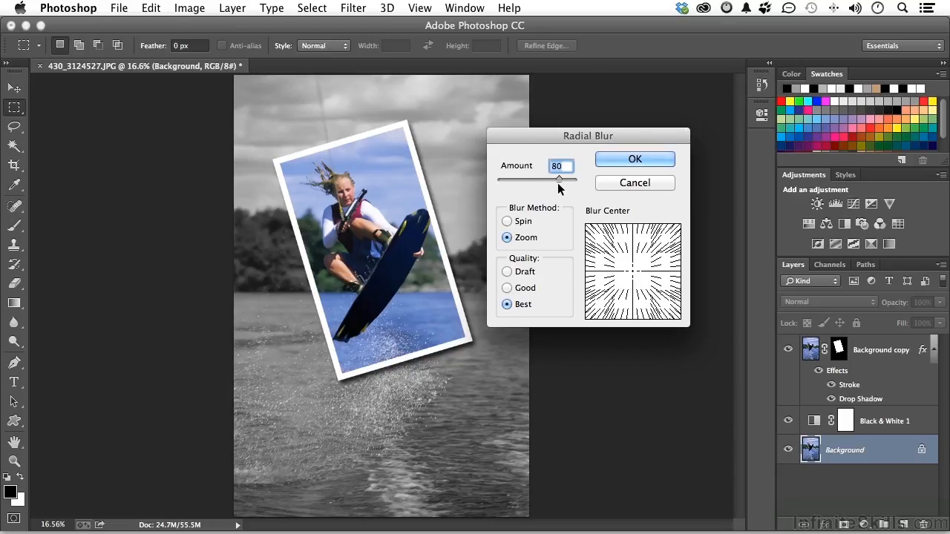
{"action": "mouse_move", "coordinate": [558, 180]}
{"action": "left_mouse_down"}
{"action": "mouse_move", "coordinate": [522, 180]}
{"action": "mouse_move", "coordinate": [558, 183]}
{"action": "left_mouse_up"}
{"action": "left_click", "coordinate": [639, 158]}
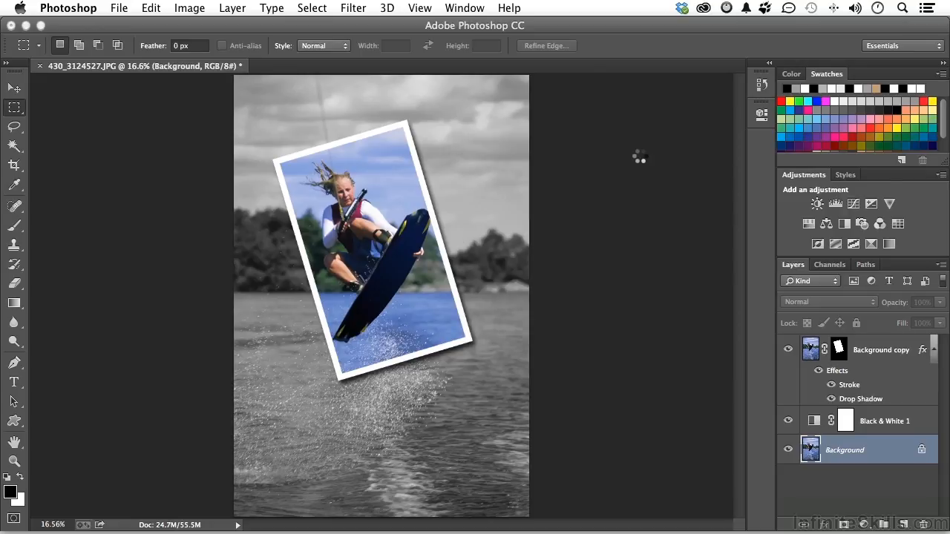